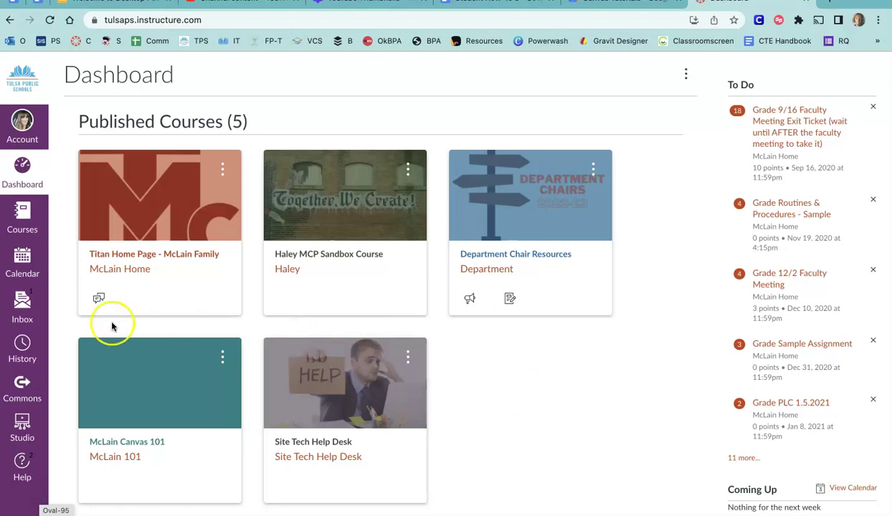
Open the Canvas Inbox and view the "poster" conversation from May 24, 2023
left_click(61, 330)
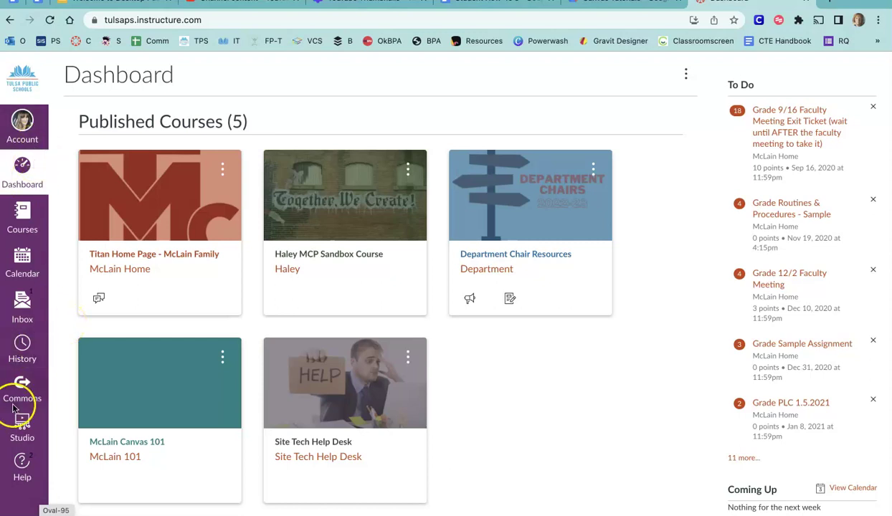
left_click(22, 310)
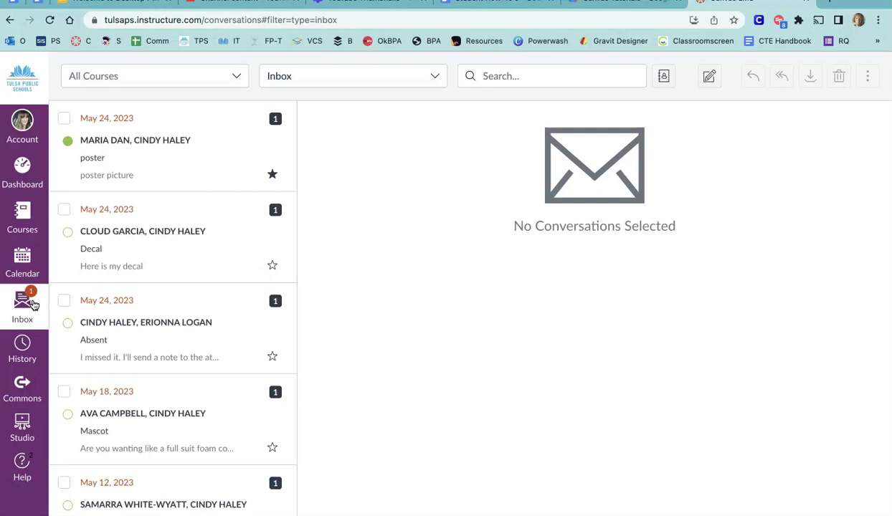
left_click(33, 305)
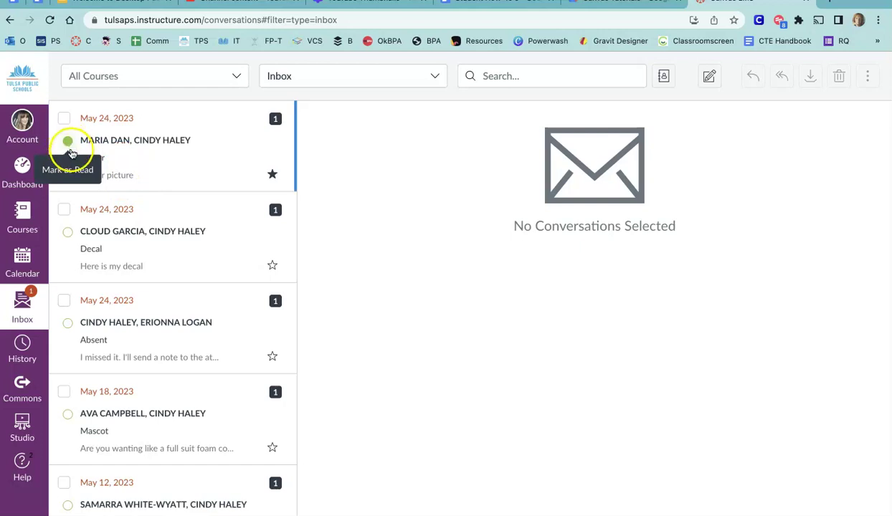
left_click(162, 163)
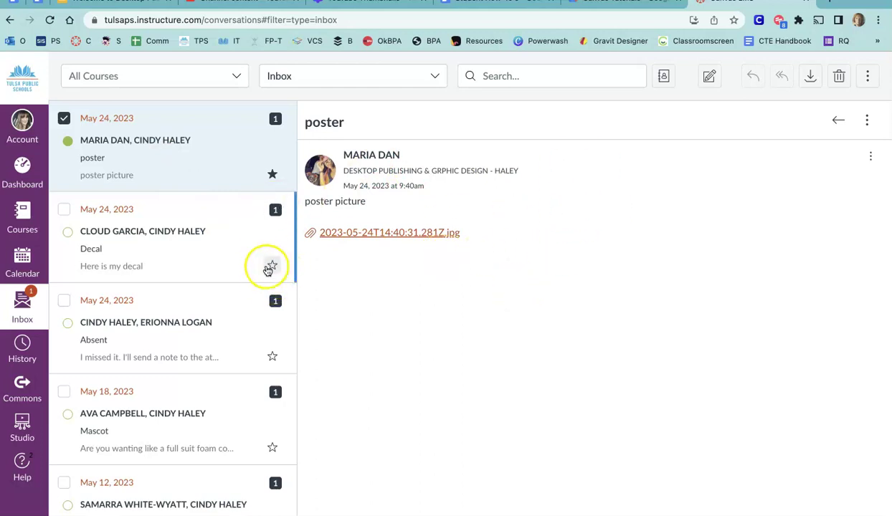
Star the "Decal" conversation, and view it and the "poster" conversation before clearing the selection
left_click(272, 269)
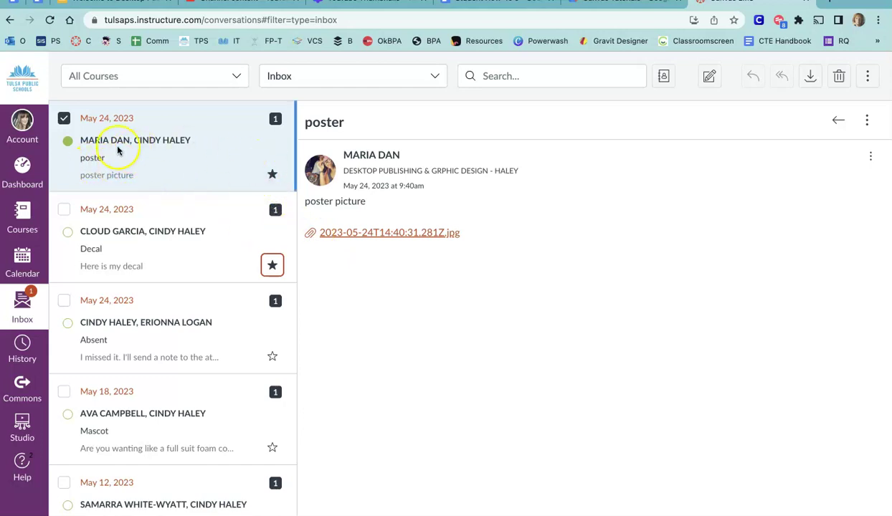
left_click(190, 252)
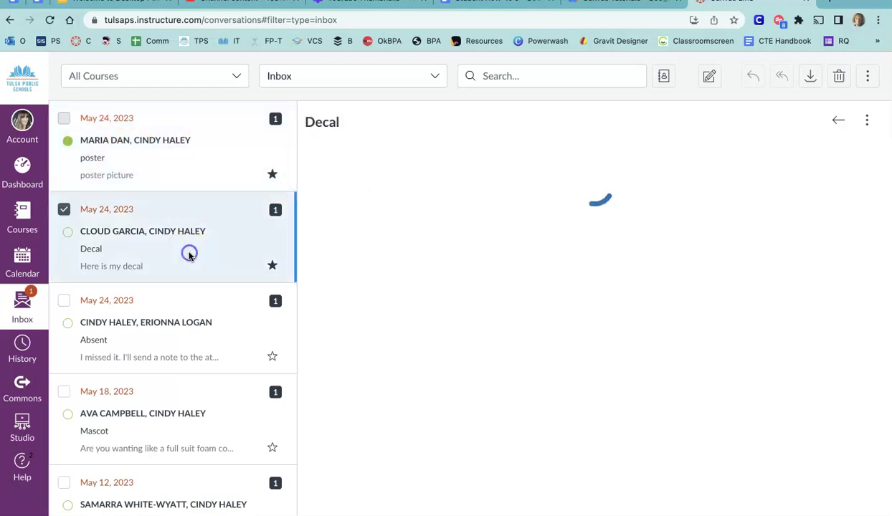
left_click(135, 155)
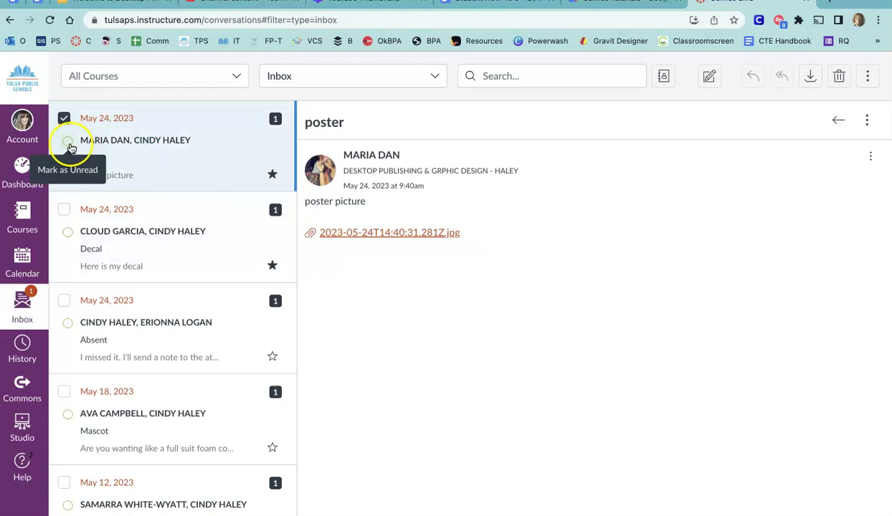
left_click(64, 118)
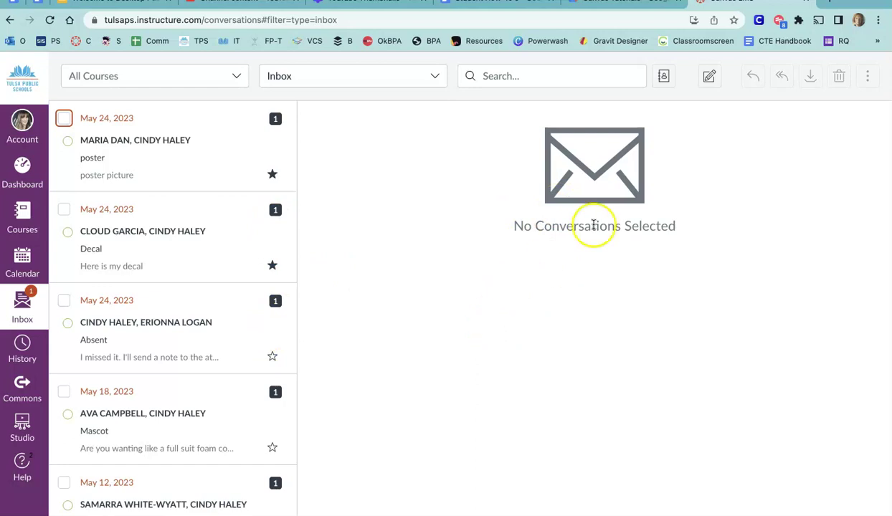
Browse the Users list in the inbox search address book and close it without choosing anyone
left_click(664, 76)
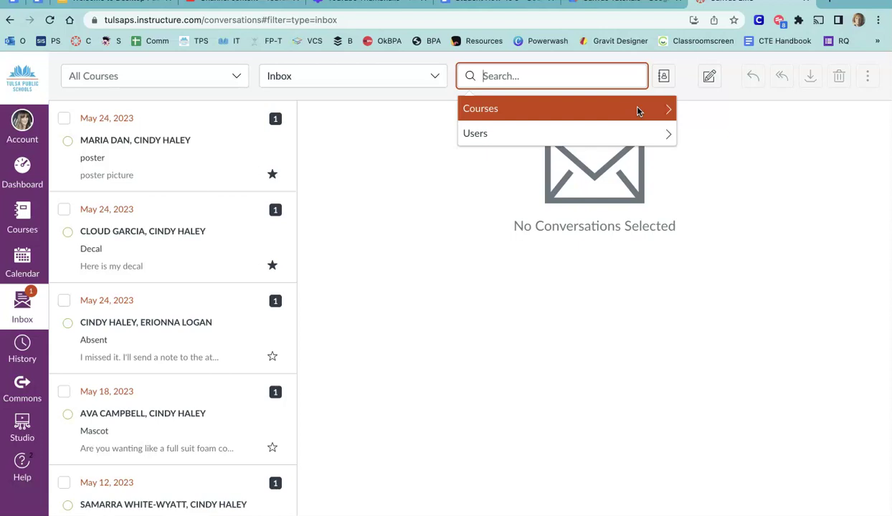
left_click(636, 133)
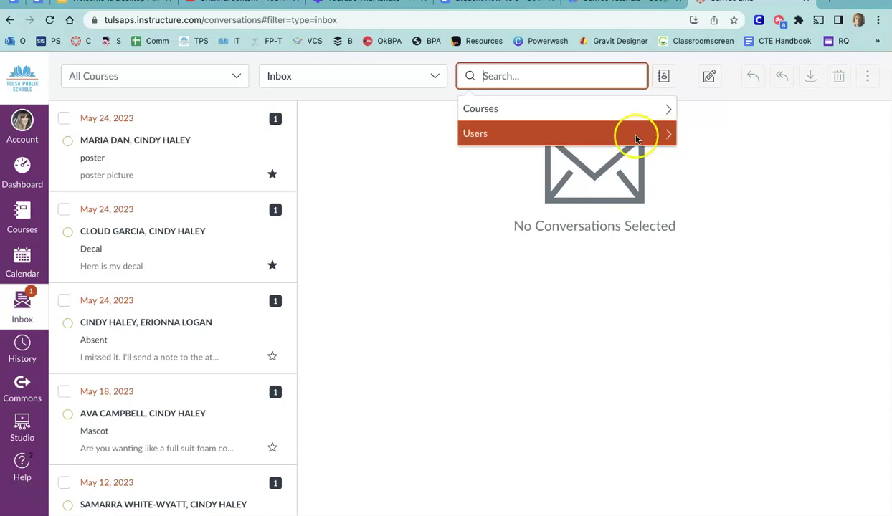
left_click(637, 133)
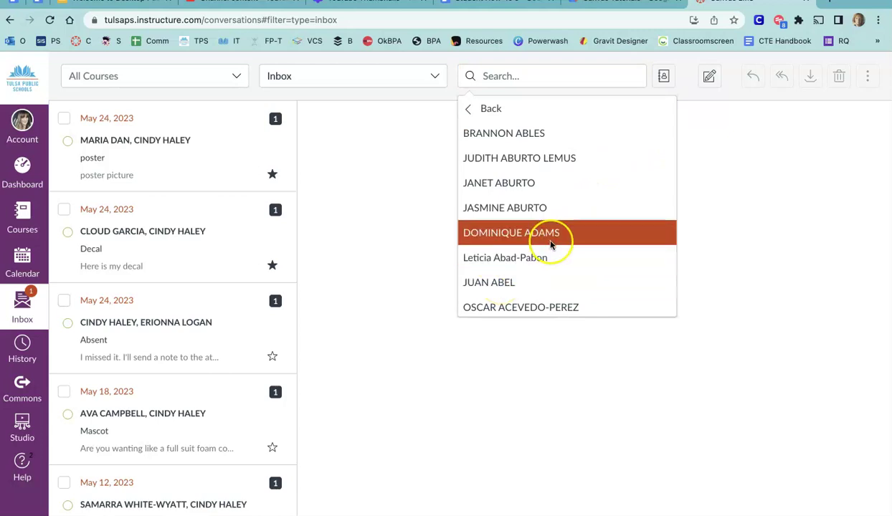
scroll(531, 240, "down", 3)
scroll(551, 244, "down", 2)
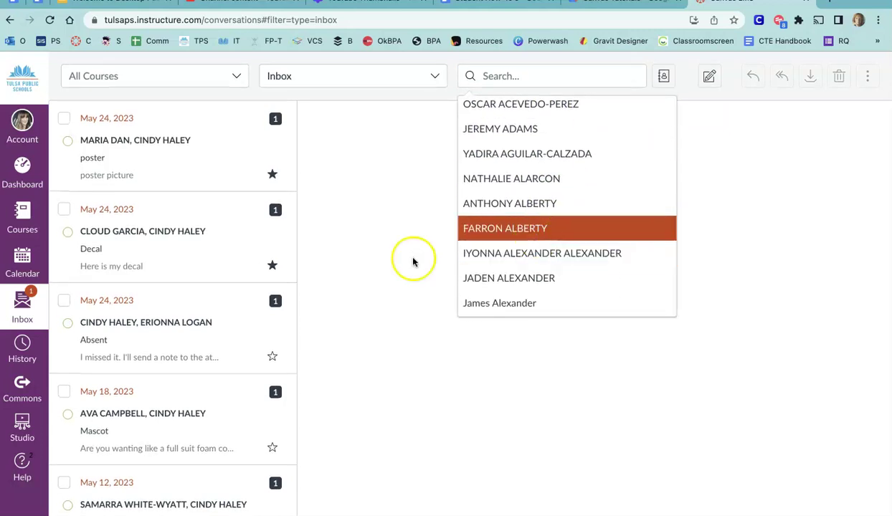
left_click(421, 322)
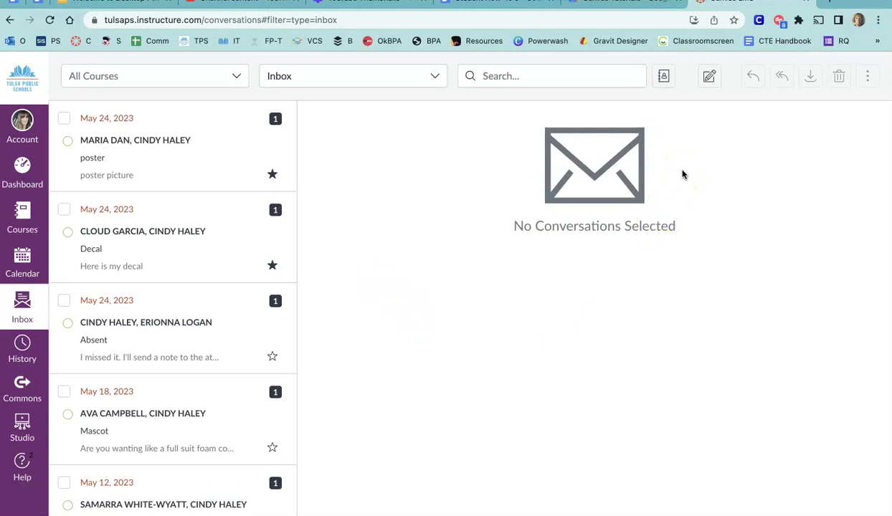
Start a new message and examine the recipient groups offered for the GOOGLE TOOLS course, returning to the top-level recipient categories
left_click(708, 79)
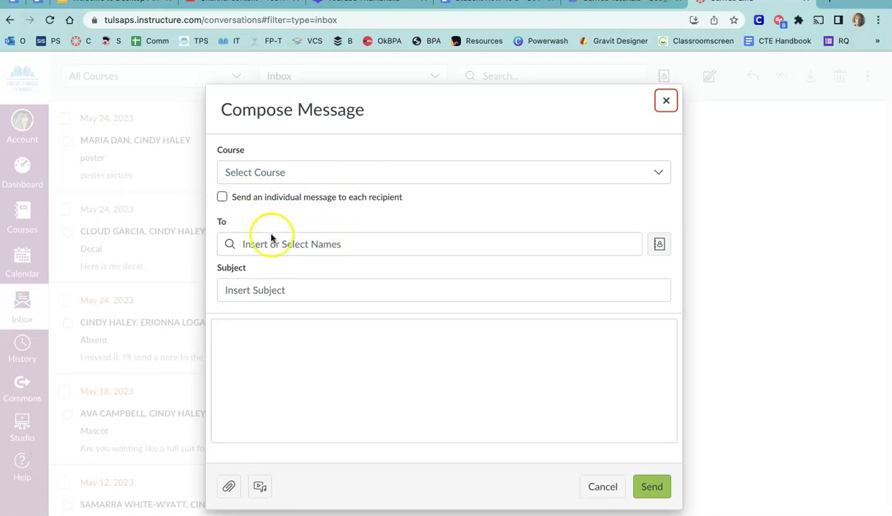
left_click(353, 246)
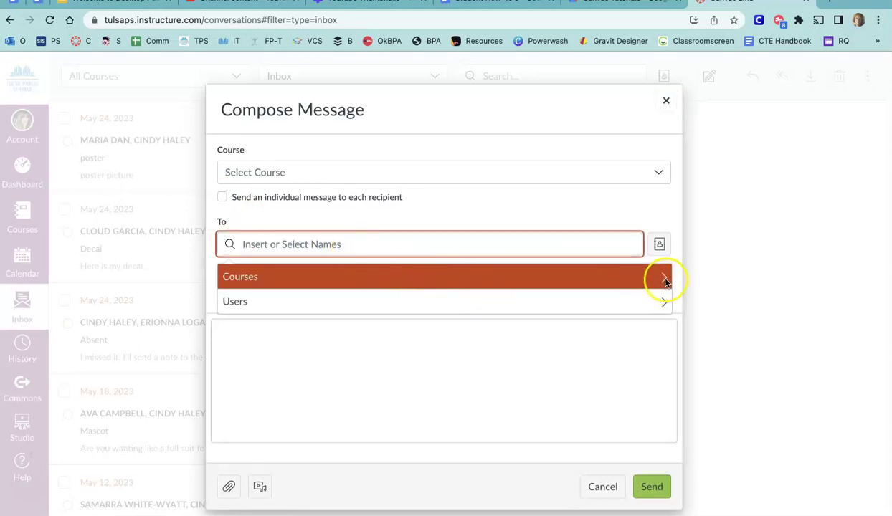
left_click(664, 281)
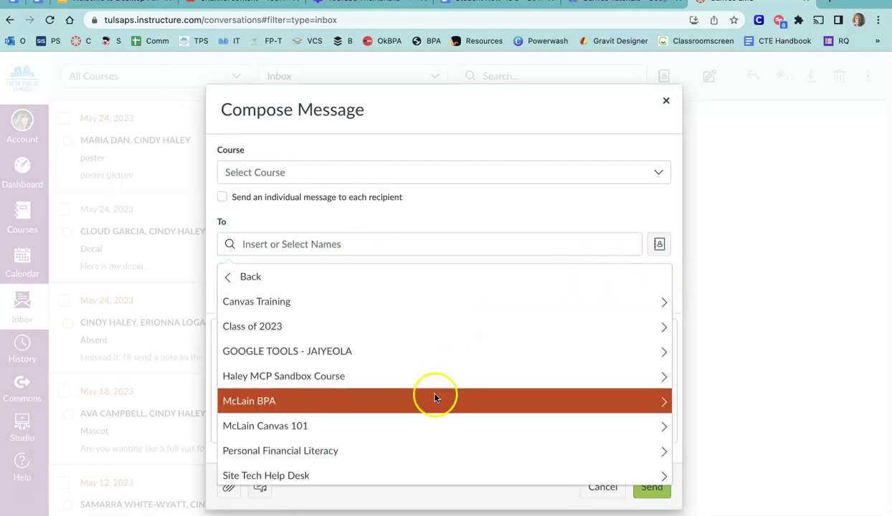
scroll(433, 401, "down", 1)
scroll(434, 401, "up", 1)
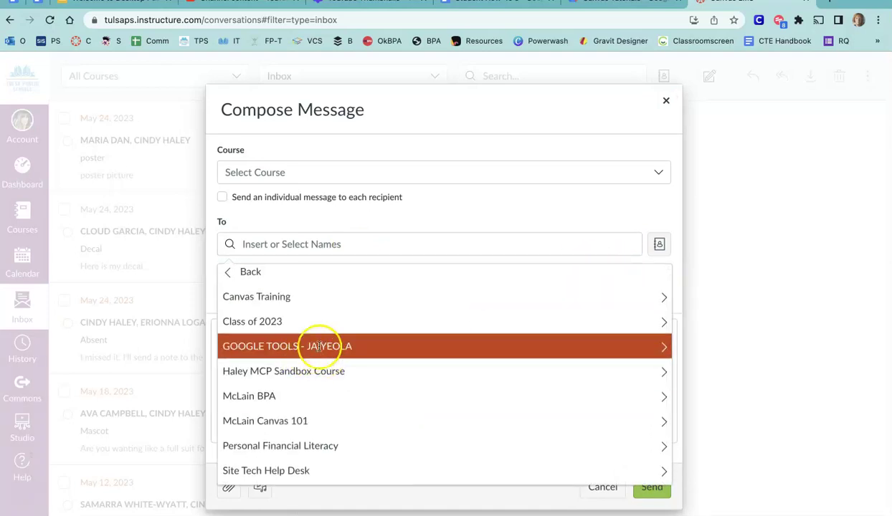
left_click(321, 347)
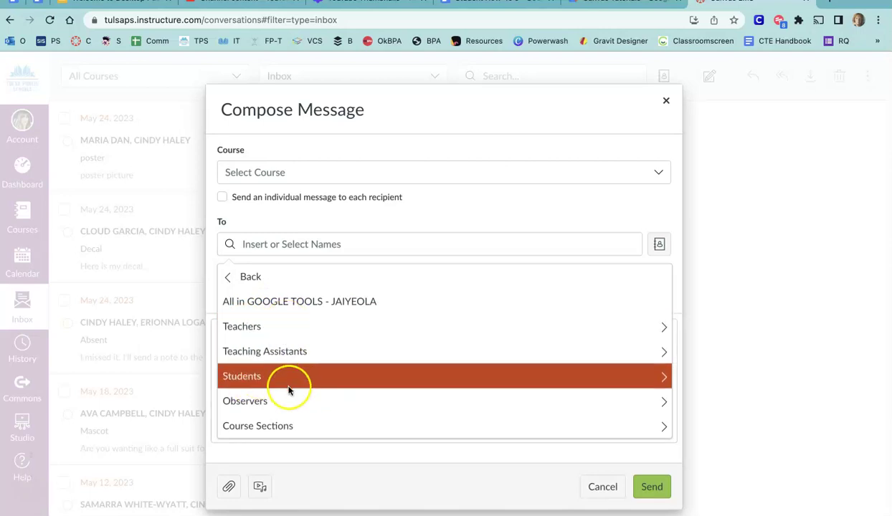
left_click(233, 283)
left_click(229, 284)
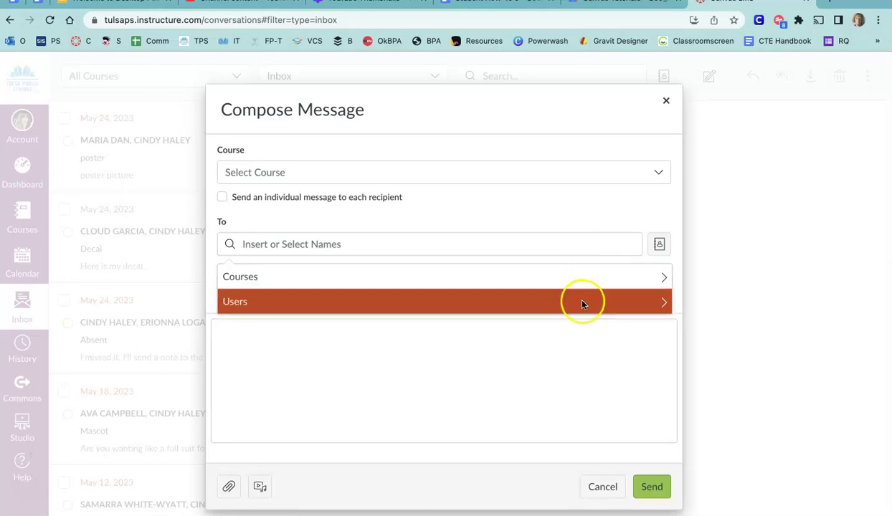
Add one person from the Users list as the recipient of the new message
left_click(623, 304)
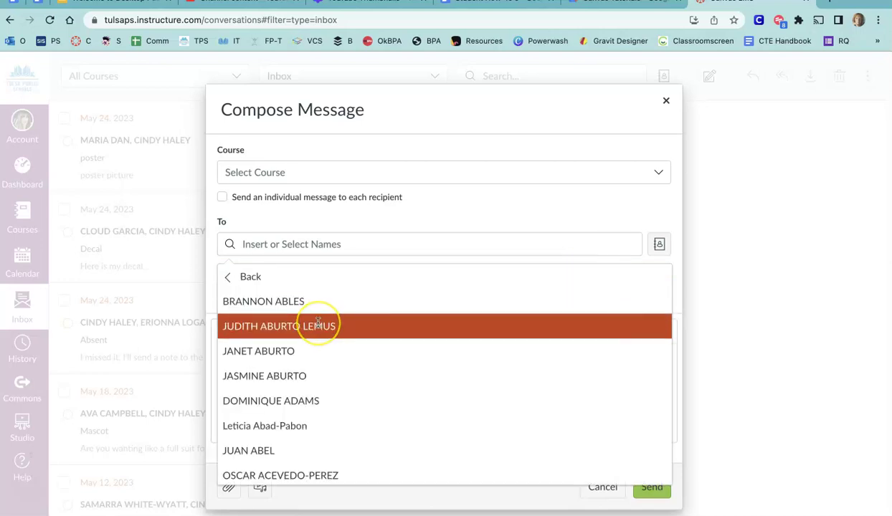
scroll(308, 423, "down", 6)
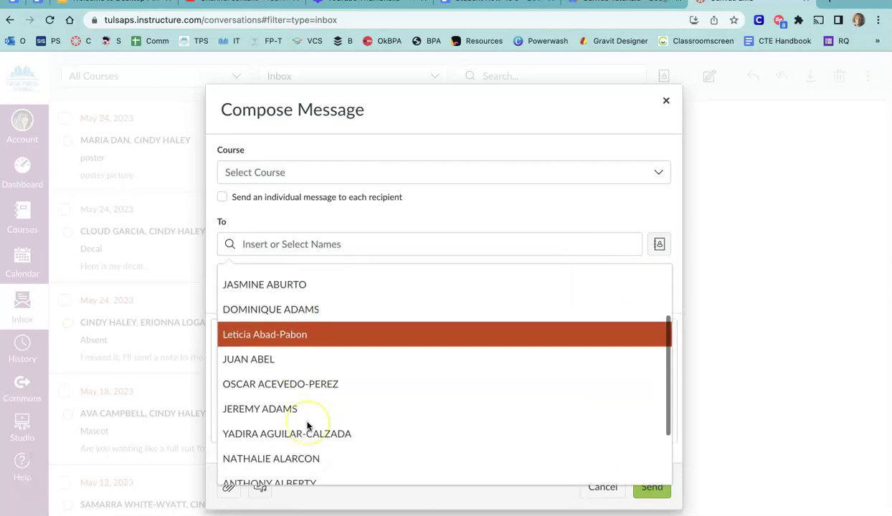
scroll(309, 423, "down", 5)
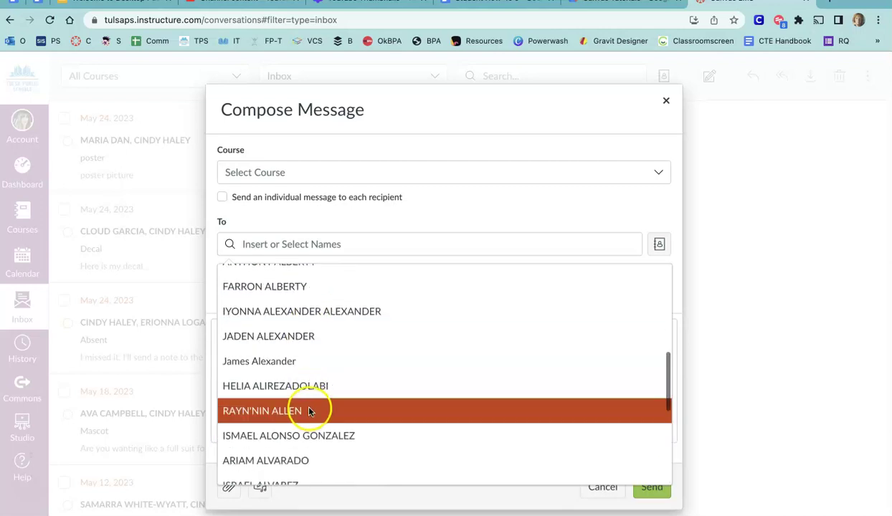
left_click(265, 361)
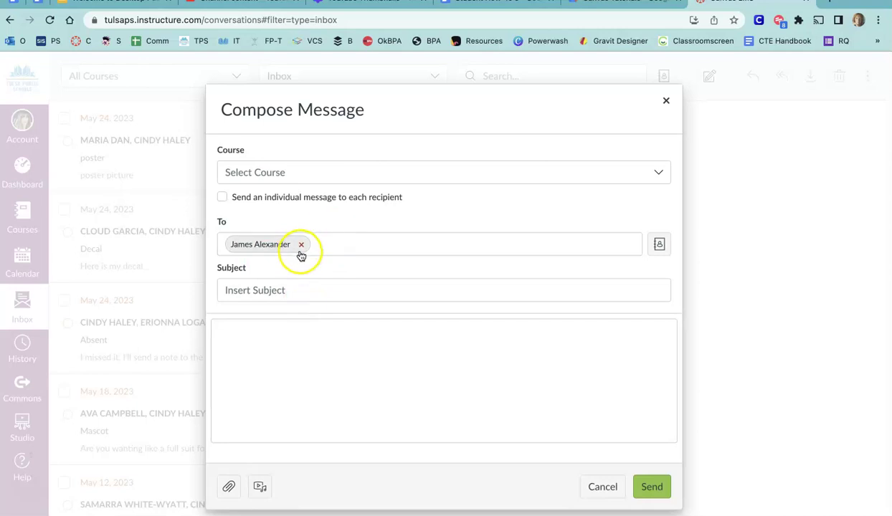
Check the recipient, subject and body fields of the new message, and discard it without sending
left_click(466, 242)
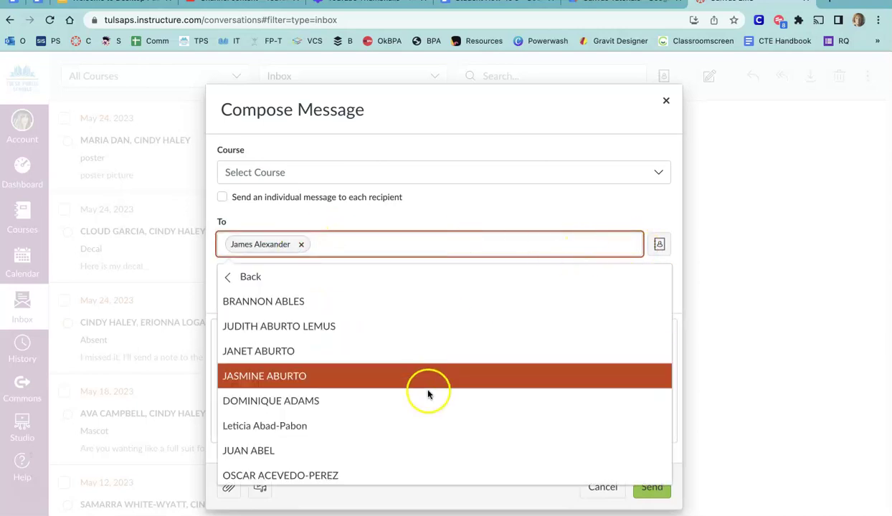
left_click(424, 215)
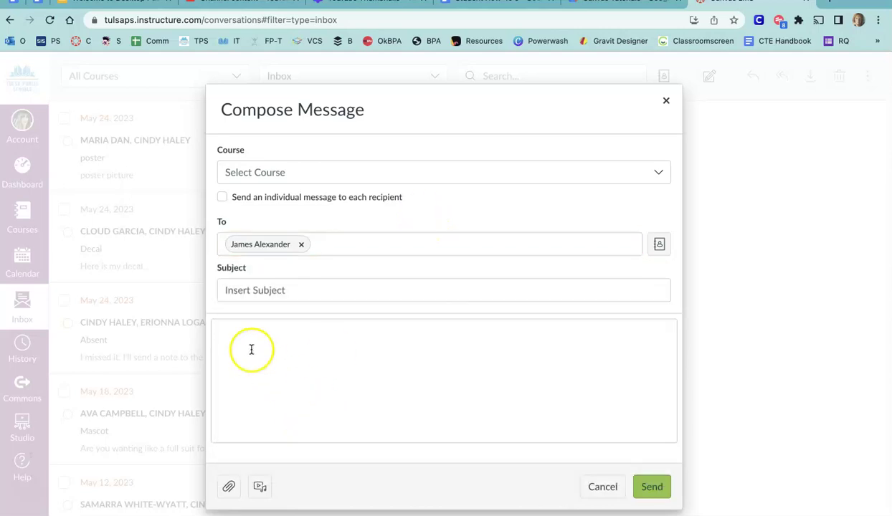
left_click(244, 294)
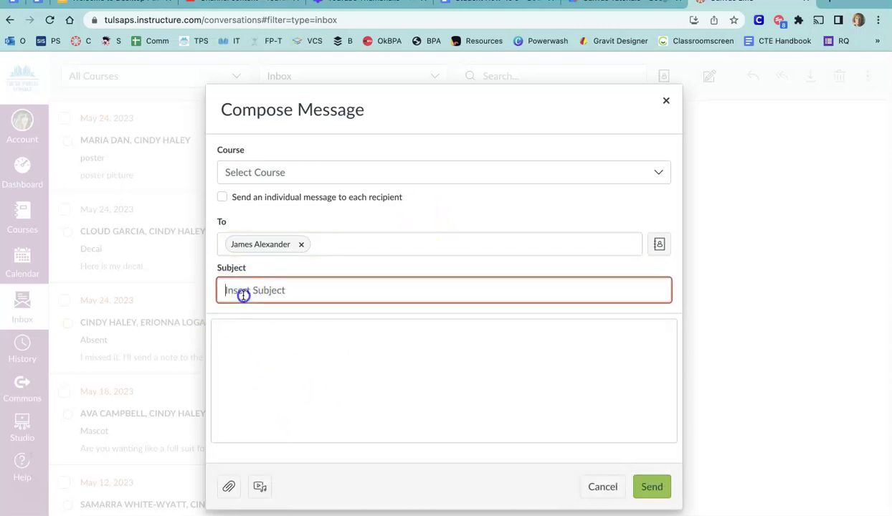
left_click(266, 370)
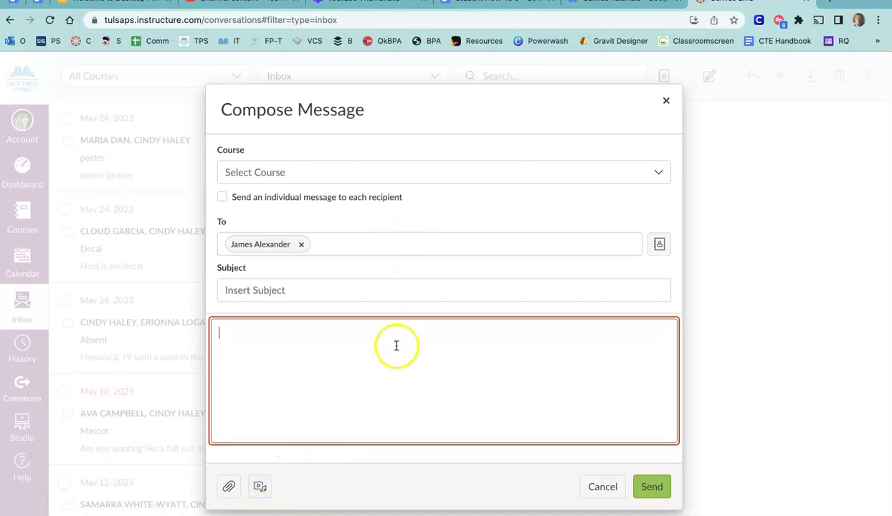
left_click(614, 487)
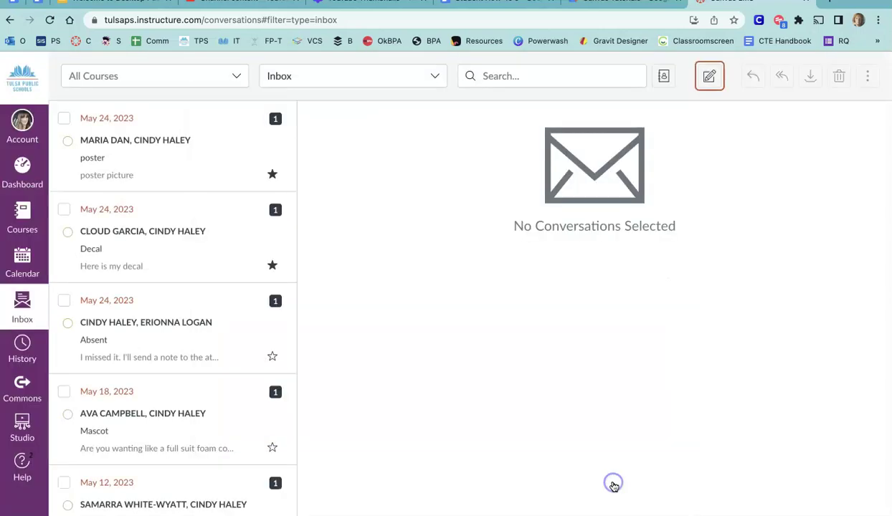